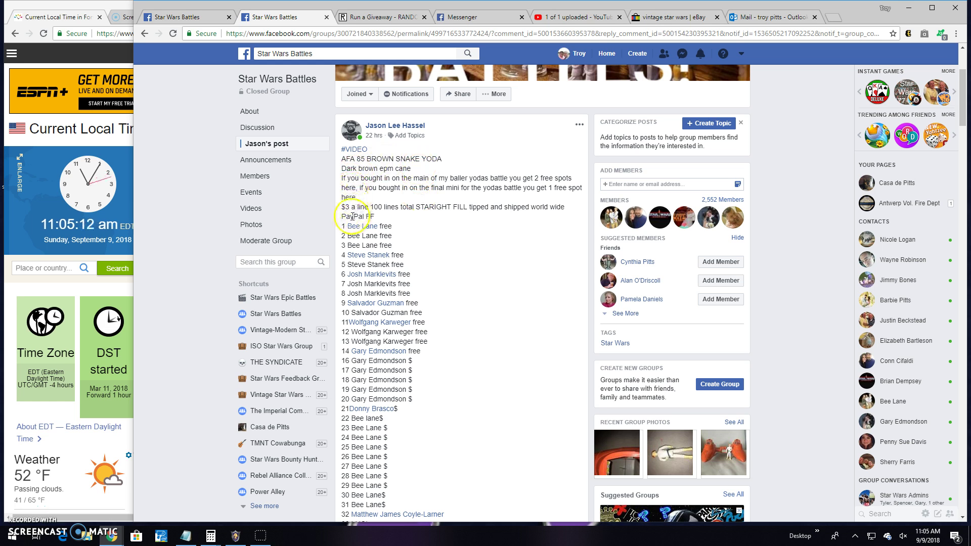
drag(342, 226, 416, 529)
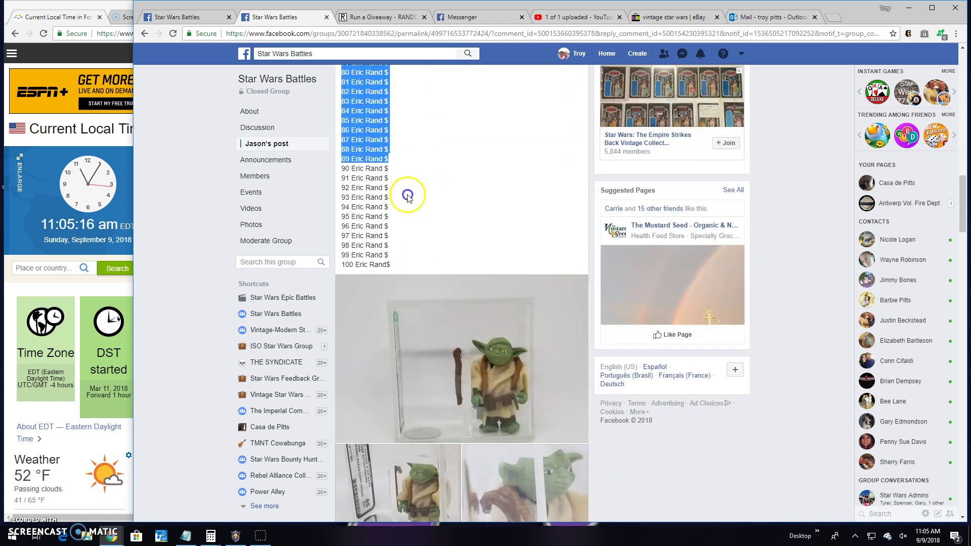
mouse_move(416, 528)
mouse_down()
mouse_move(404, 250)
mouse_move(407, 267)
mouse_up()
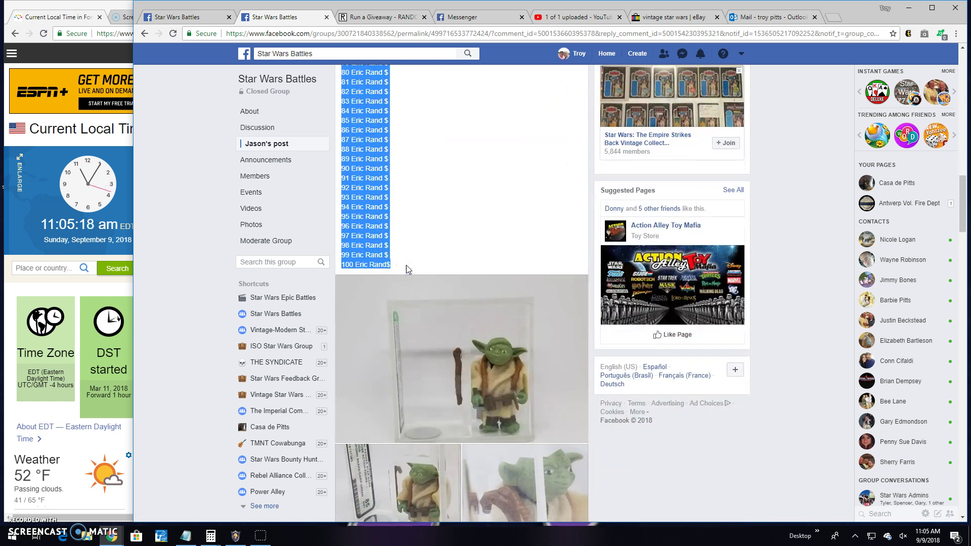
Step: Browse the Yoda figure photos, then post the comment 'Live! 1105 am'
click(434, 318)
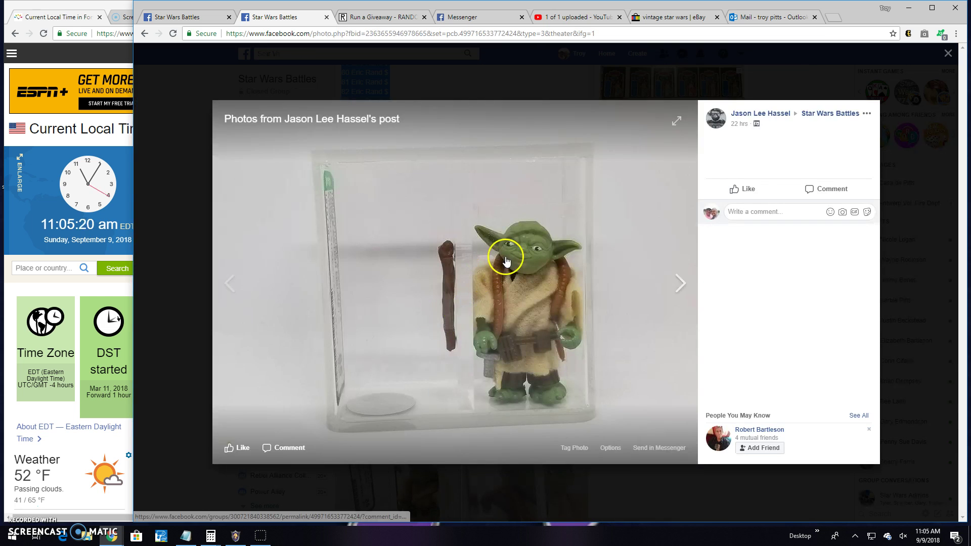
click(679, 283)
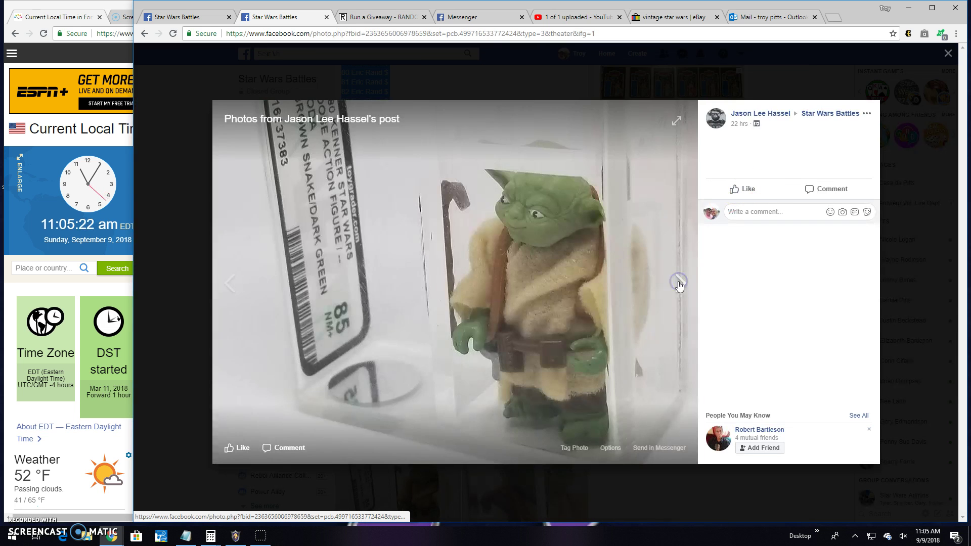
click(953, 54)
scroll(486, 303, down, 2)
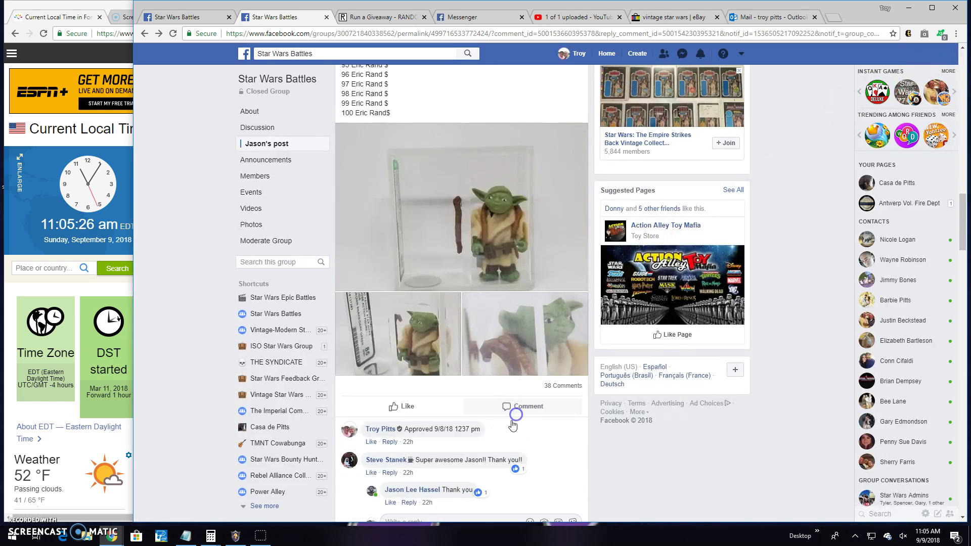
click(524, 406)
text(Live! 1105 am)
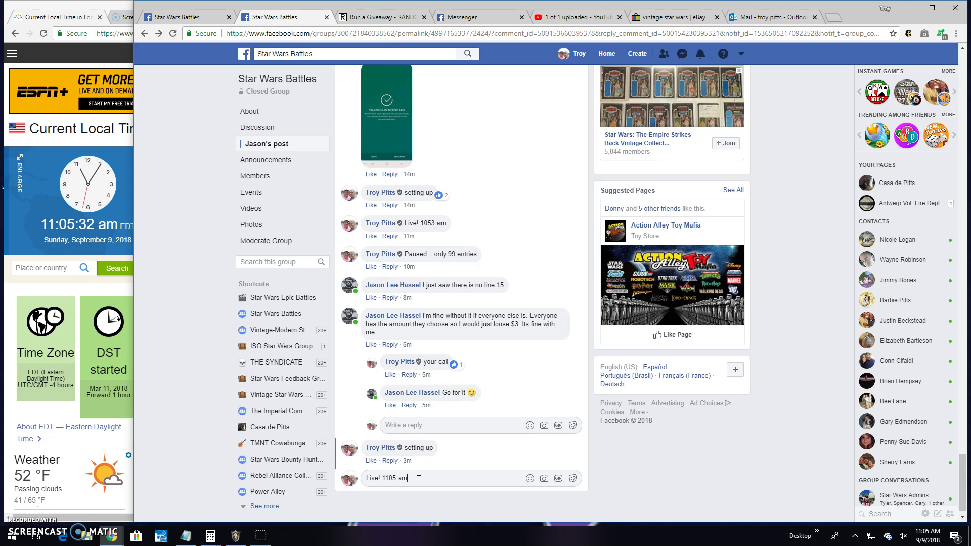
key(Return)
Step: Paste the 99 entries into the giveaway and roll 2d6 dice, setting 8 rounds
click(364, 17)
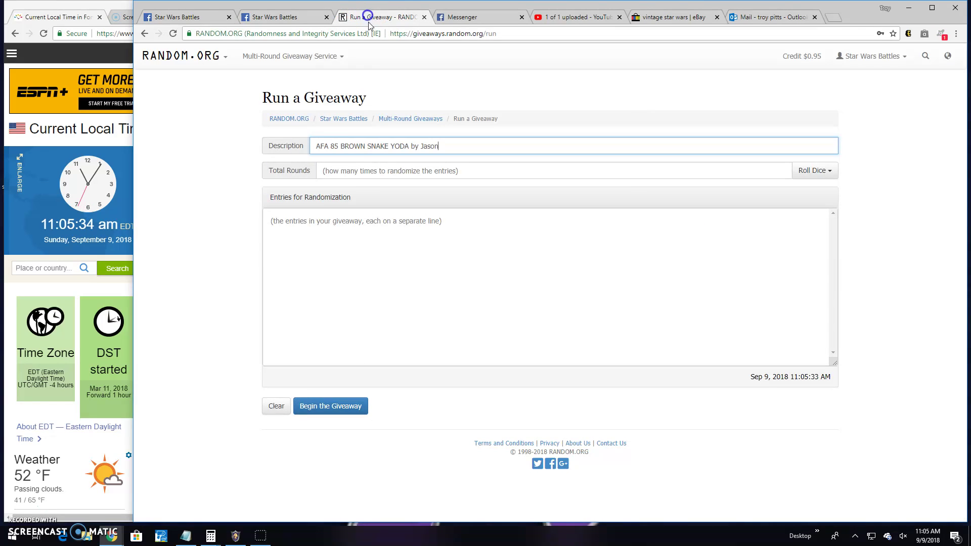
click(364, 238)
key(ctrl+v)
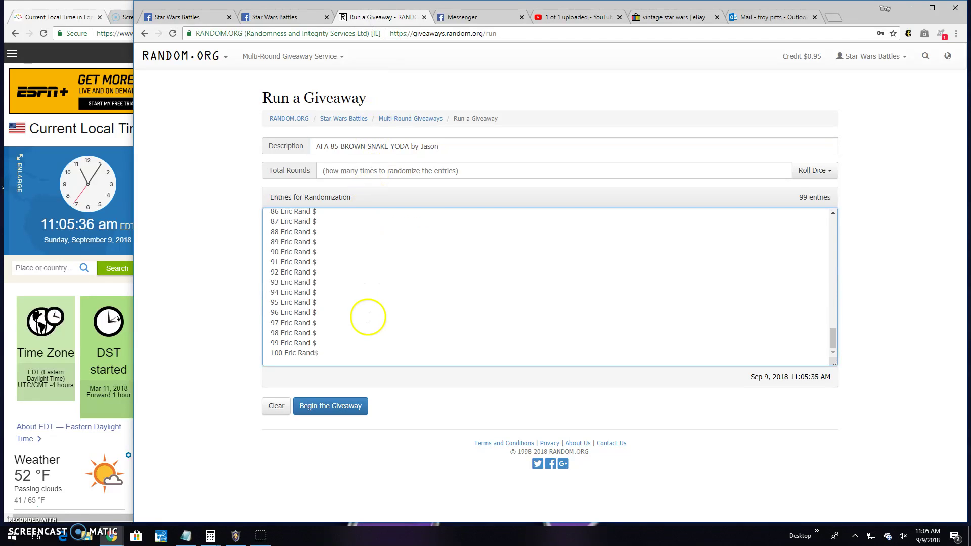
scroll(365, 319, up, 5)
scroll(365, 319, up, 5)
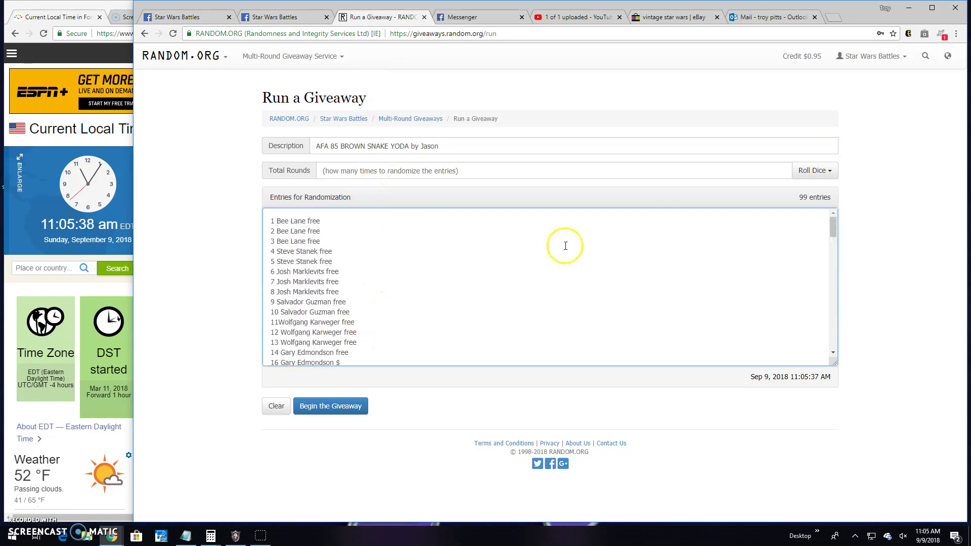
click(815, 170)
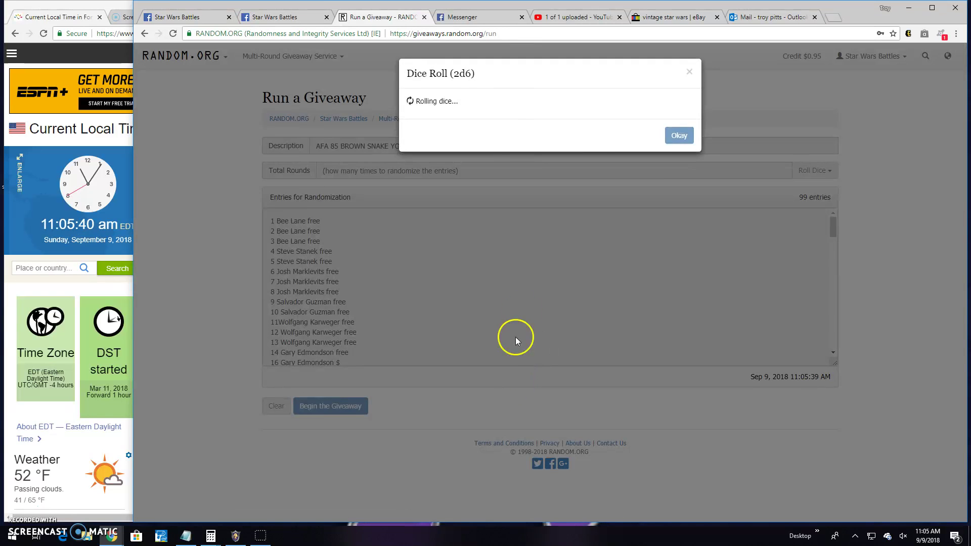
click(680, 181)
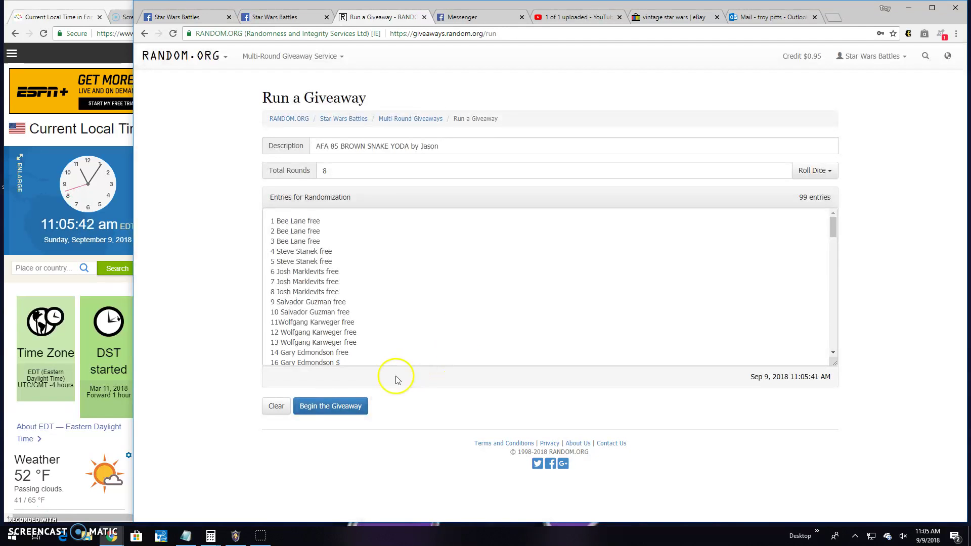
Step: Begin the giveaway and draw rounds 2 through 7, leaving only the final round
click(331, 406)
click(655, 181)
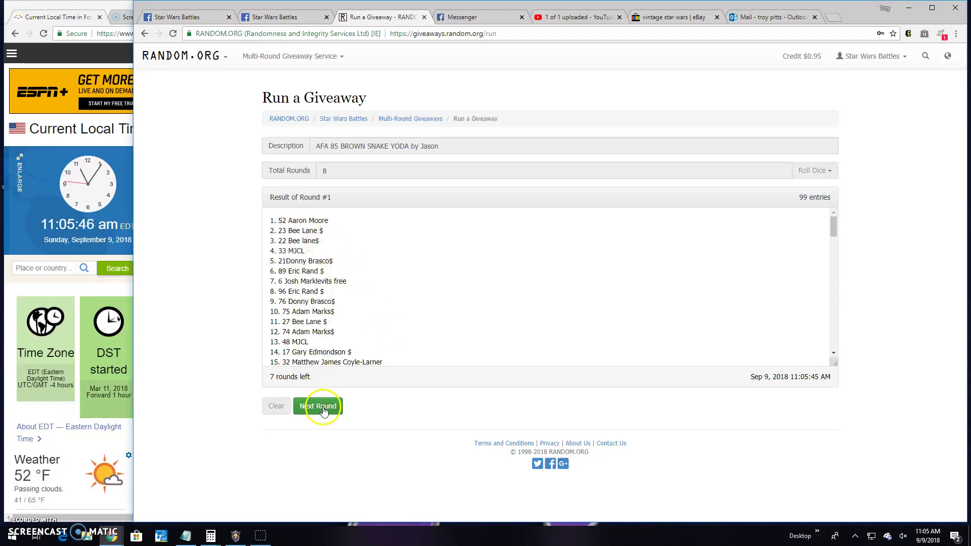
click(318, 406)
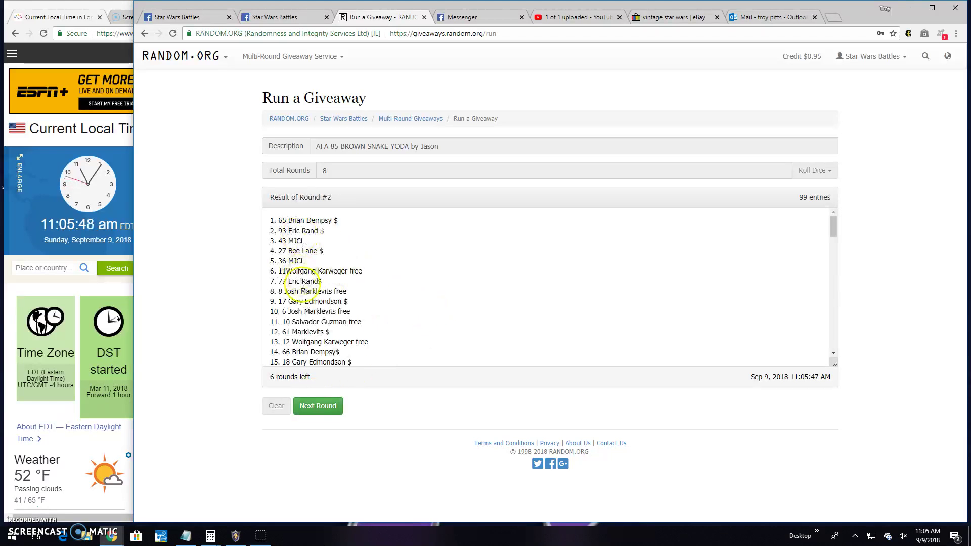
click(318, 406)
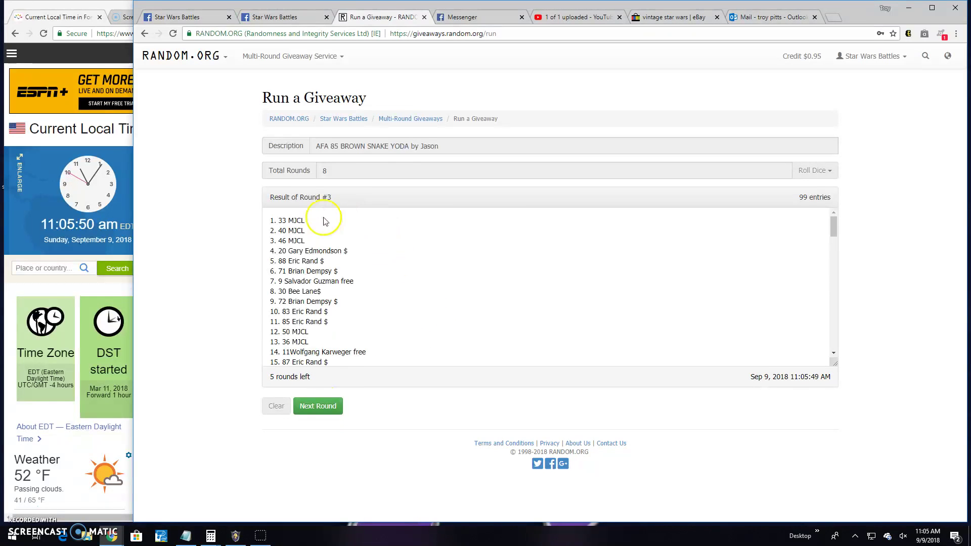
click(316, 406)
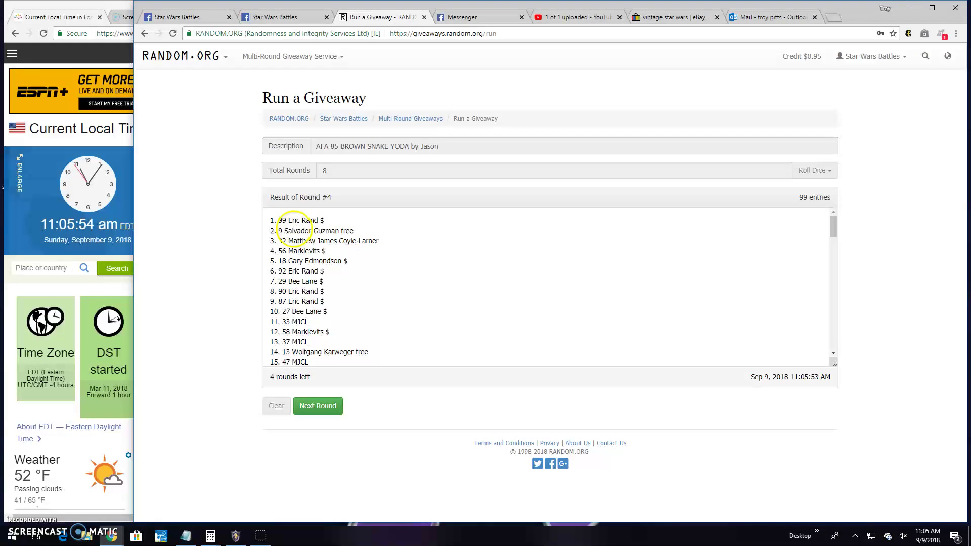
click(317, 406)
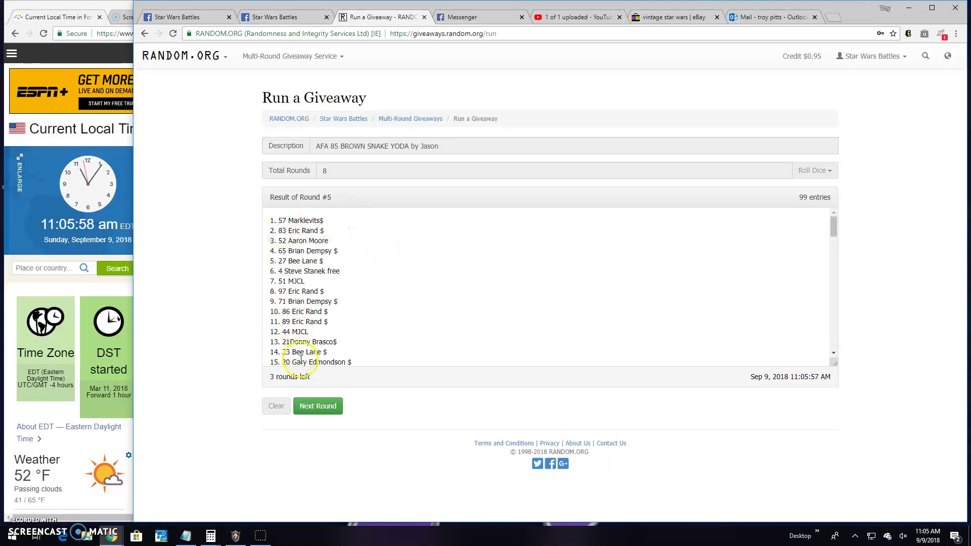
click(317, 406)
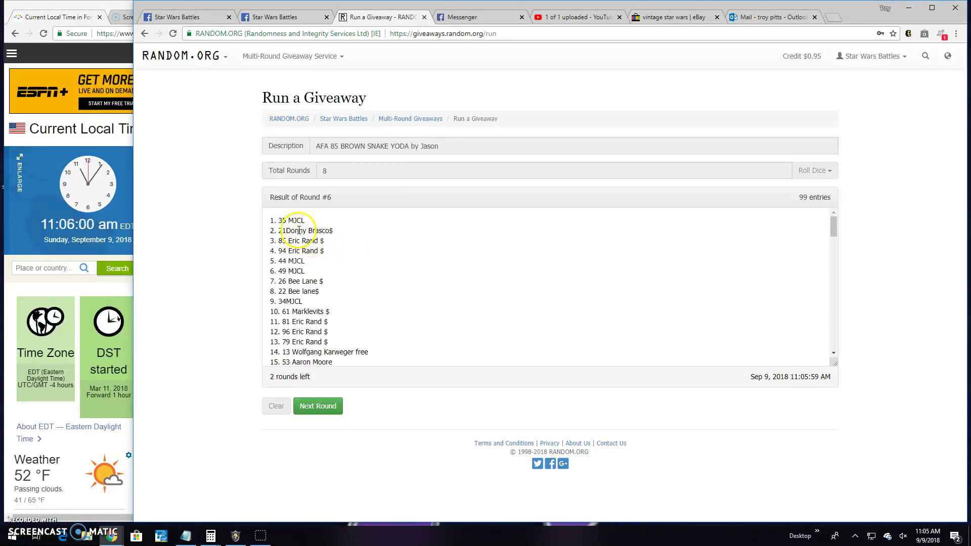
click(318, 406)
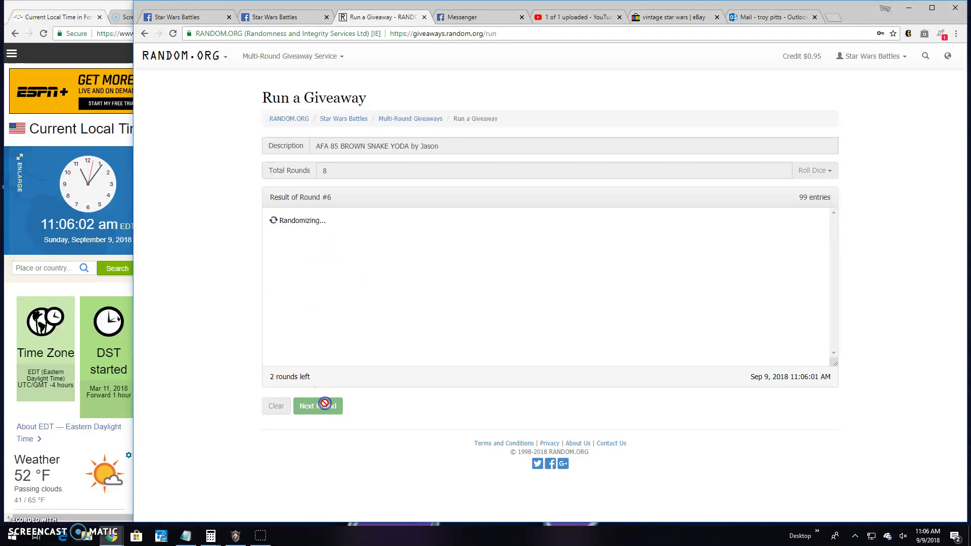
Step: Post the comment 'Final round! good luck!' on the Facebook giveaway post
click(285, 17)
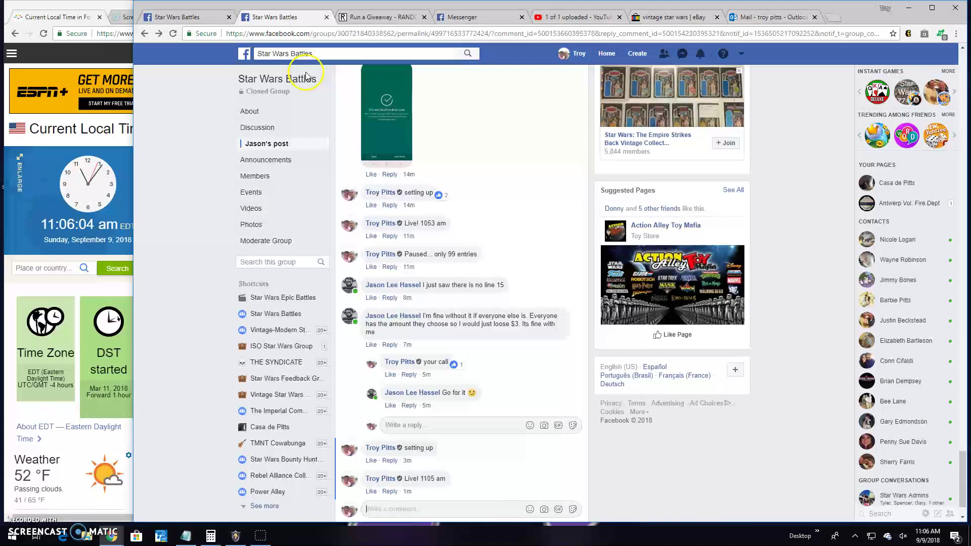
click(406, 510)
text(Final round! Good luck!)
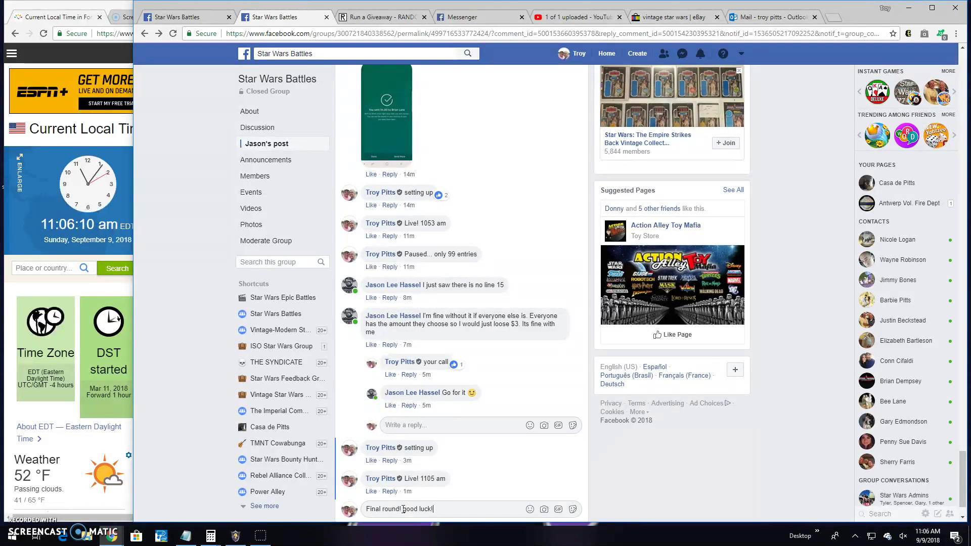
key(Return)
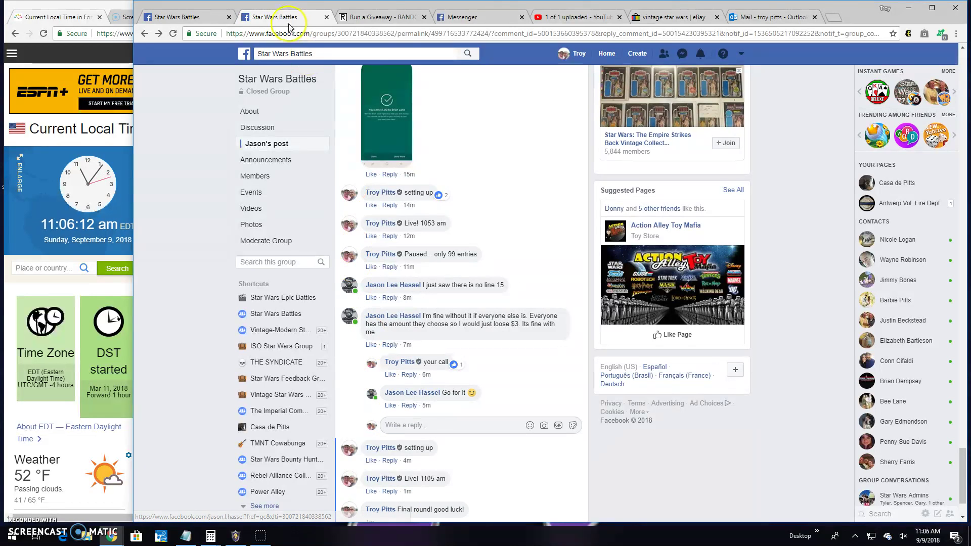
click(379, 17)
Step: Draw round 8 and open the pztgvh verification page
click(317, 406)
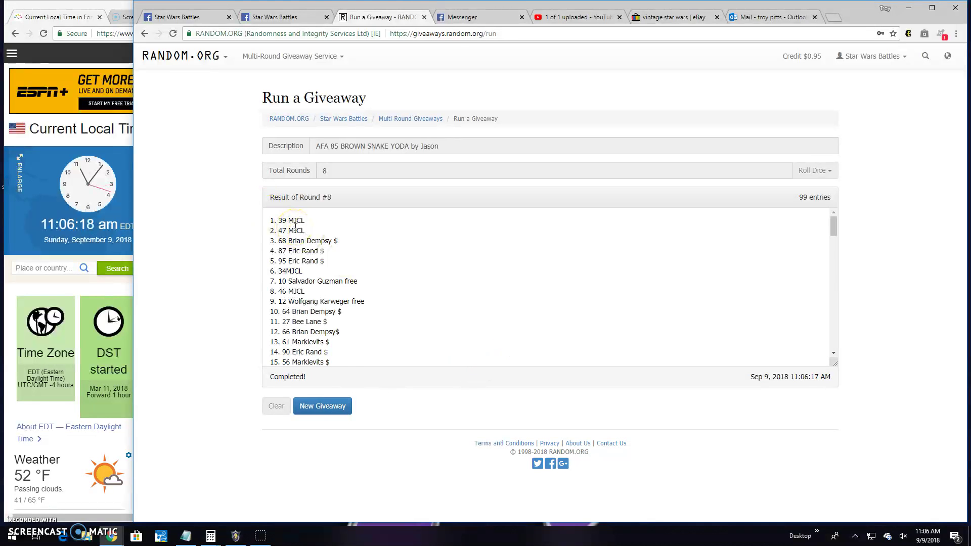
scroll(295, 228, down, 8)
scroll(303, 258, down, 8)
scroll(314, 273, down, 6)
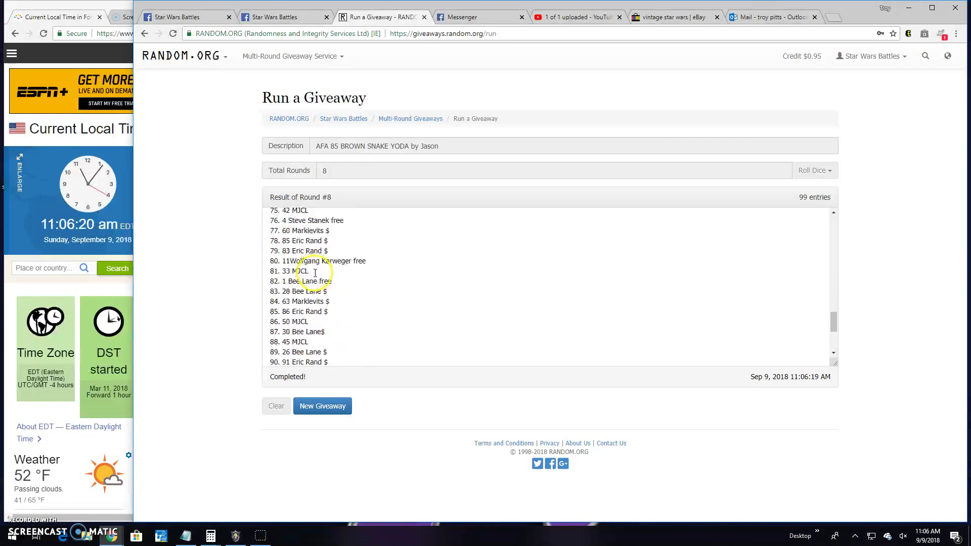
scroll(315, 276, down, 5)
scroll(315, 275, down, 3)
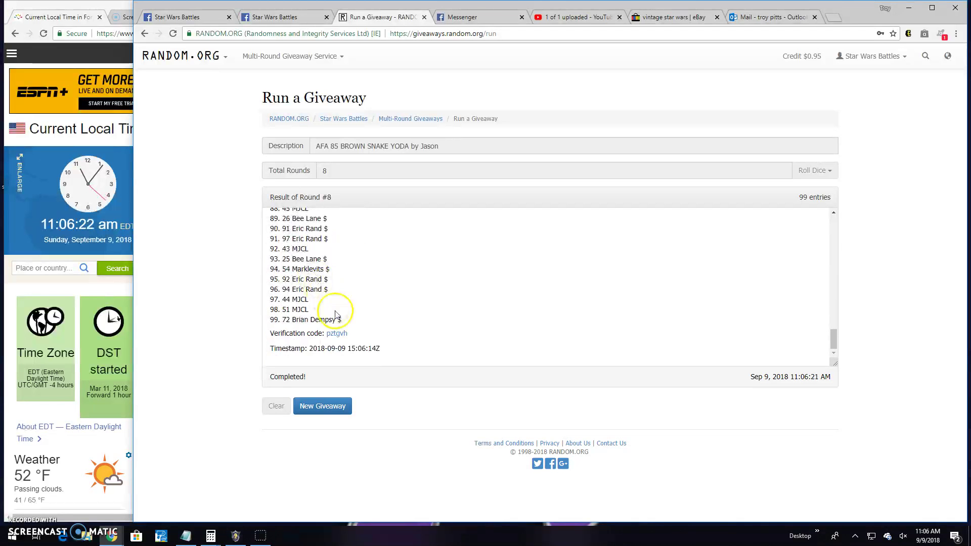
click(336, 332)
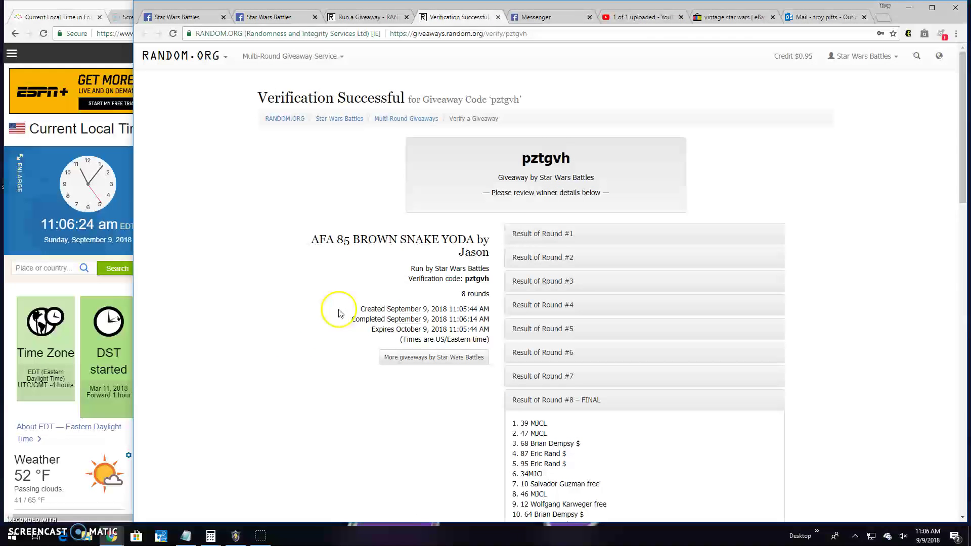
scroll(561, 251, down, 3)
scroll(565, 243, down, 3)
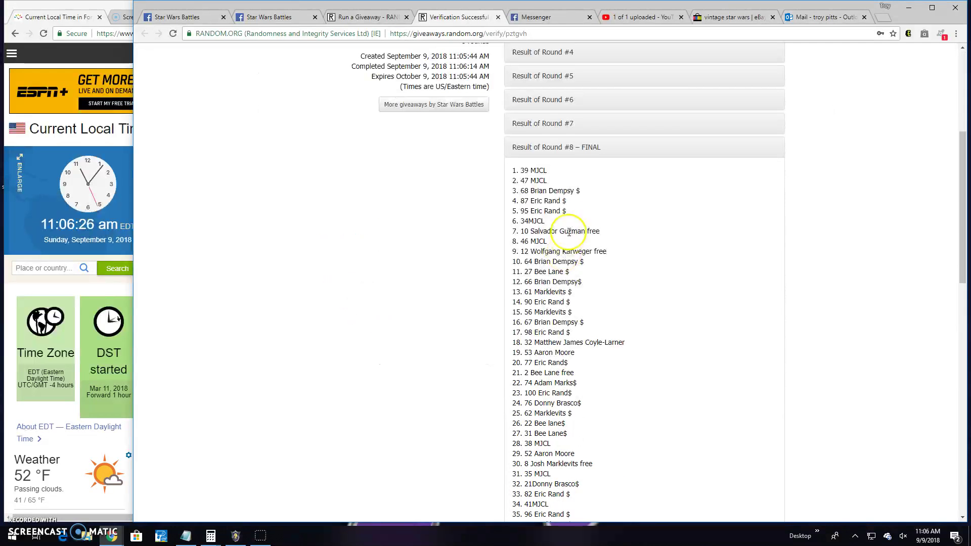
Step: Highlight the winning entry 39 MJCL in the verified round 8 results
drag(556, 168, 509, 175)
scroll(457, 260, down, 5)
scroll(471, 304, down, 3)
scroll(470, 303, down, 3)
scroll(473, 307, down, 3)
scroll(473, 307, up, 5)
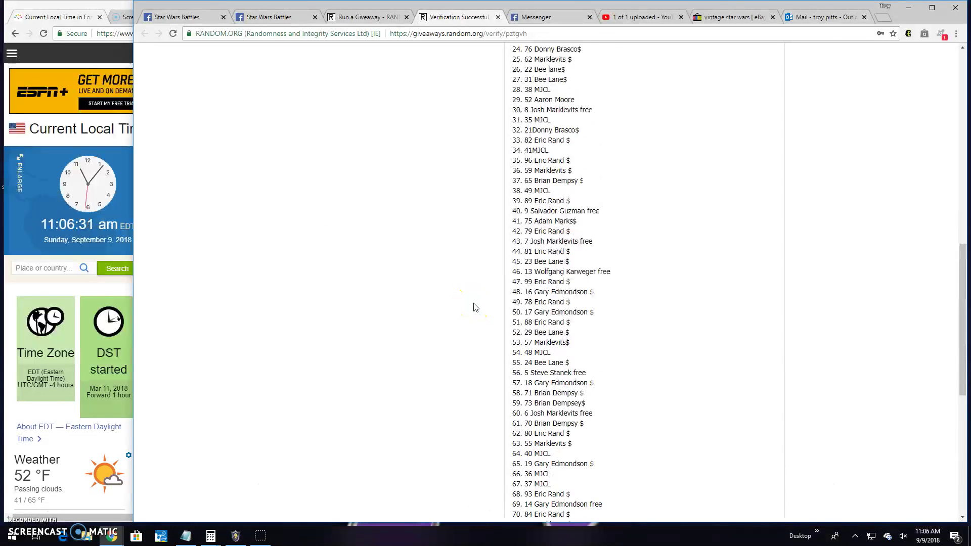
scroll(473, 307, up, 5)
scroll(473, 307, up, 5)
Step: Back on the Facebook post, start the 'Done! 1106 am' comment
click(269, 17)
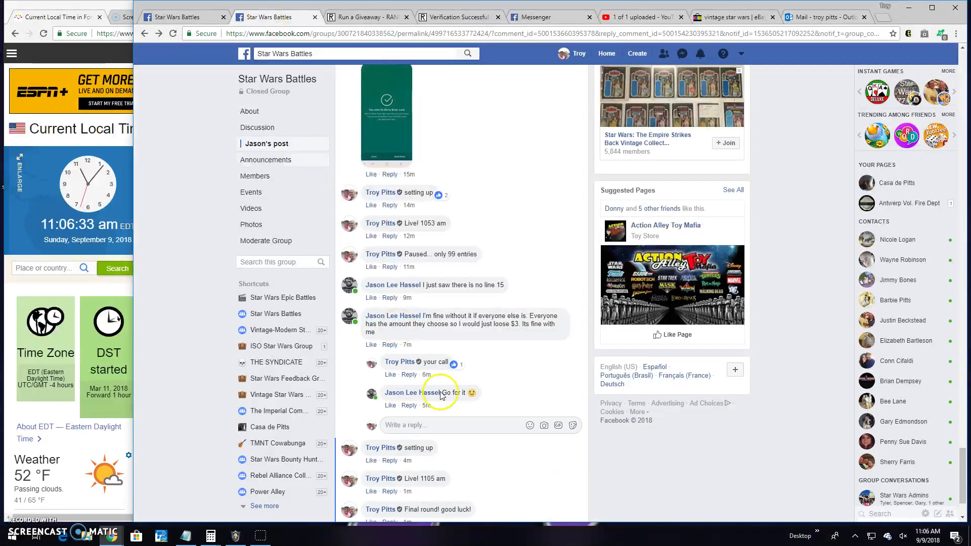
scroll(440, 394, down, 3)
click(408, 476)
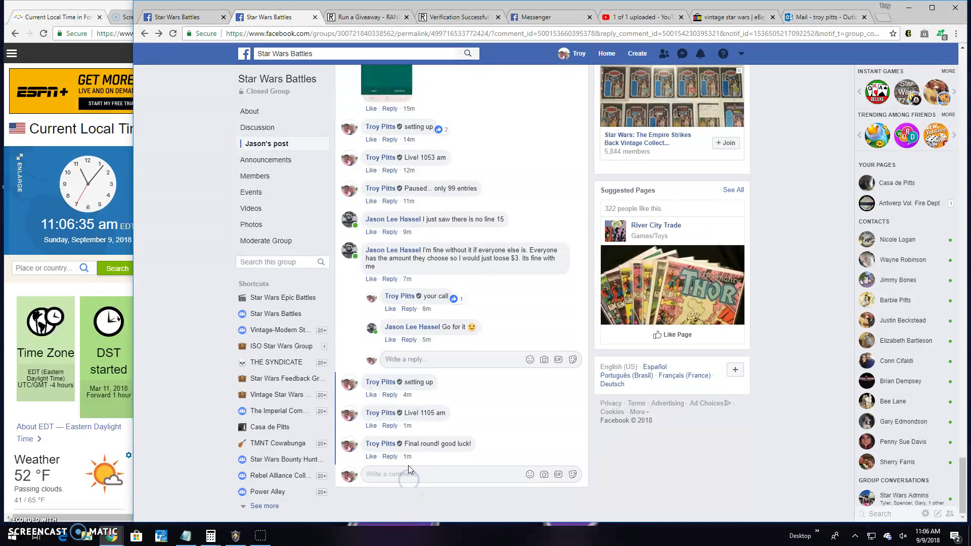
text(Done)
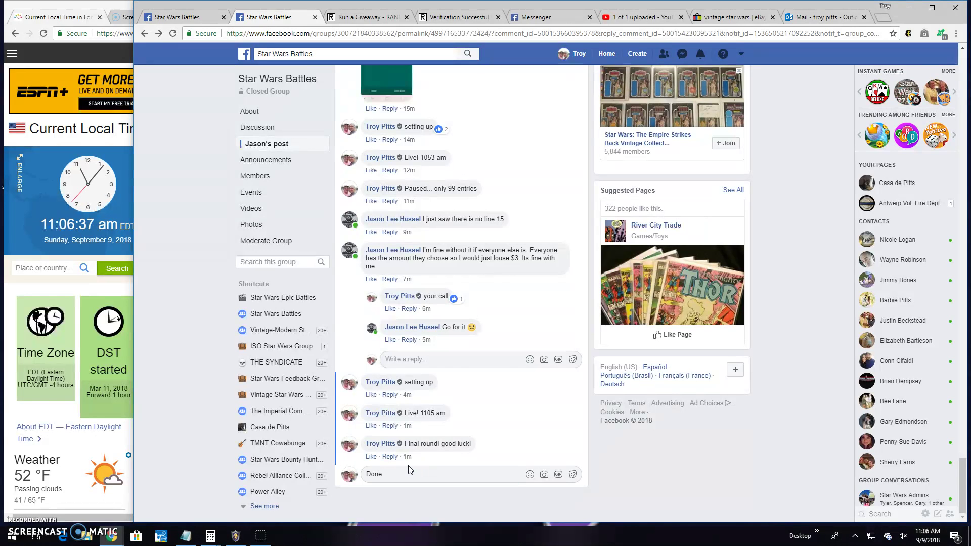